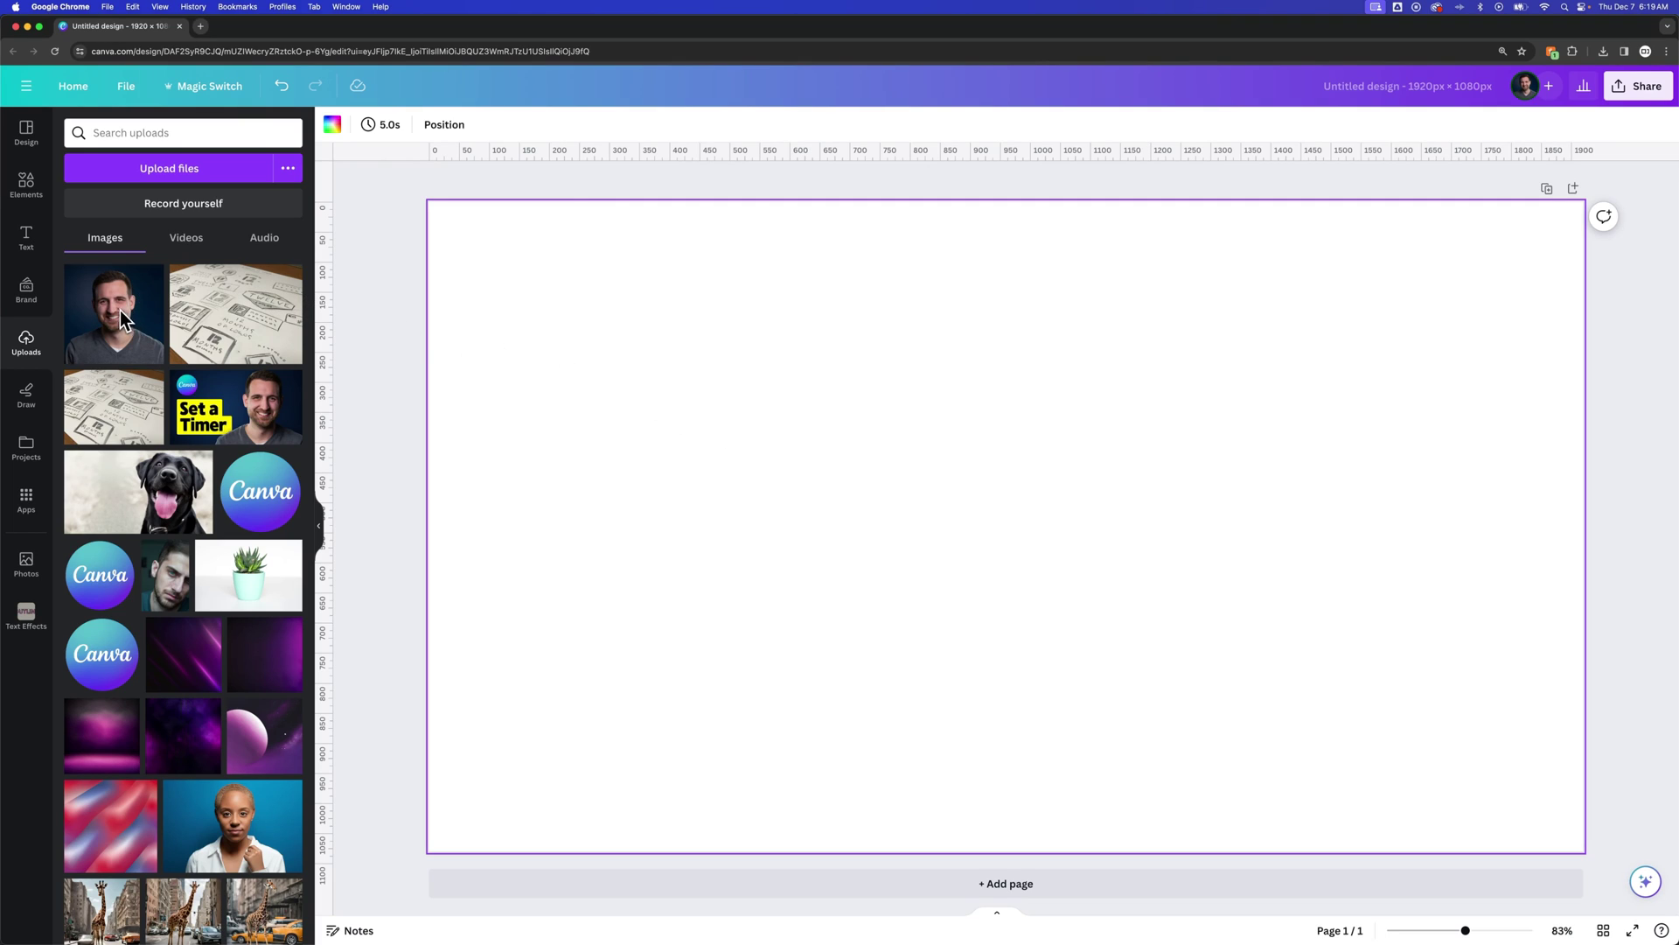
Drop the uploaded man's portrait onto the page, move it top-left, and enlarge it
drag(120, 310, 596, 384)
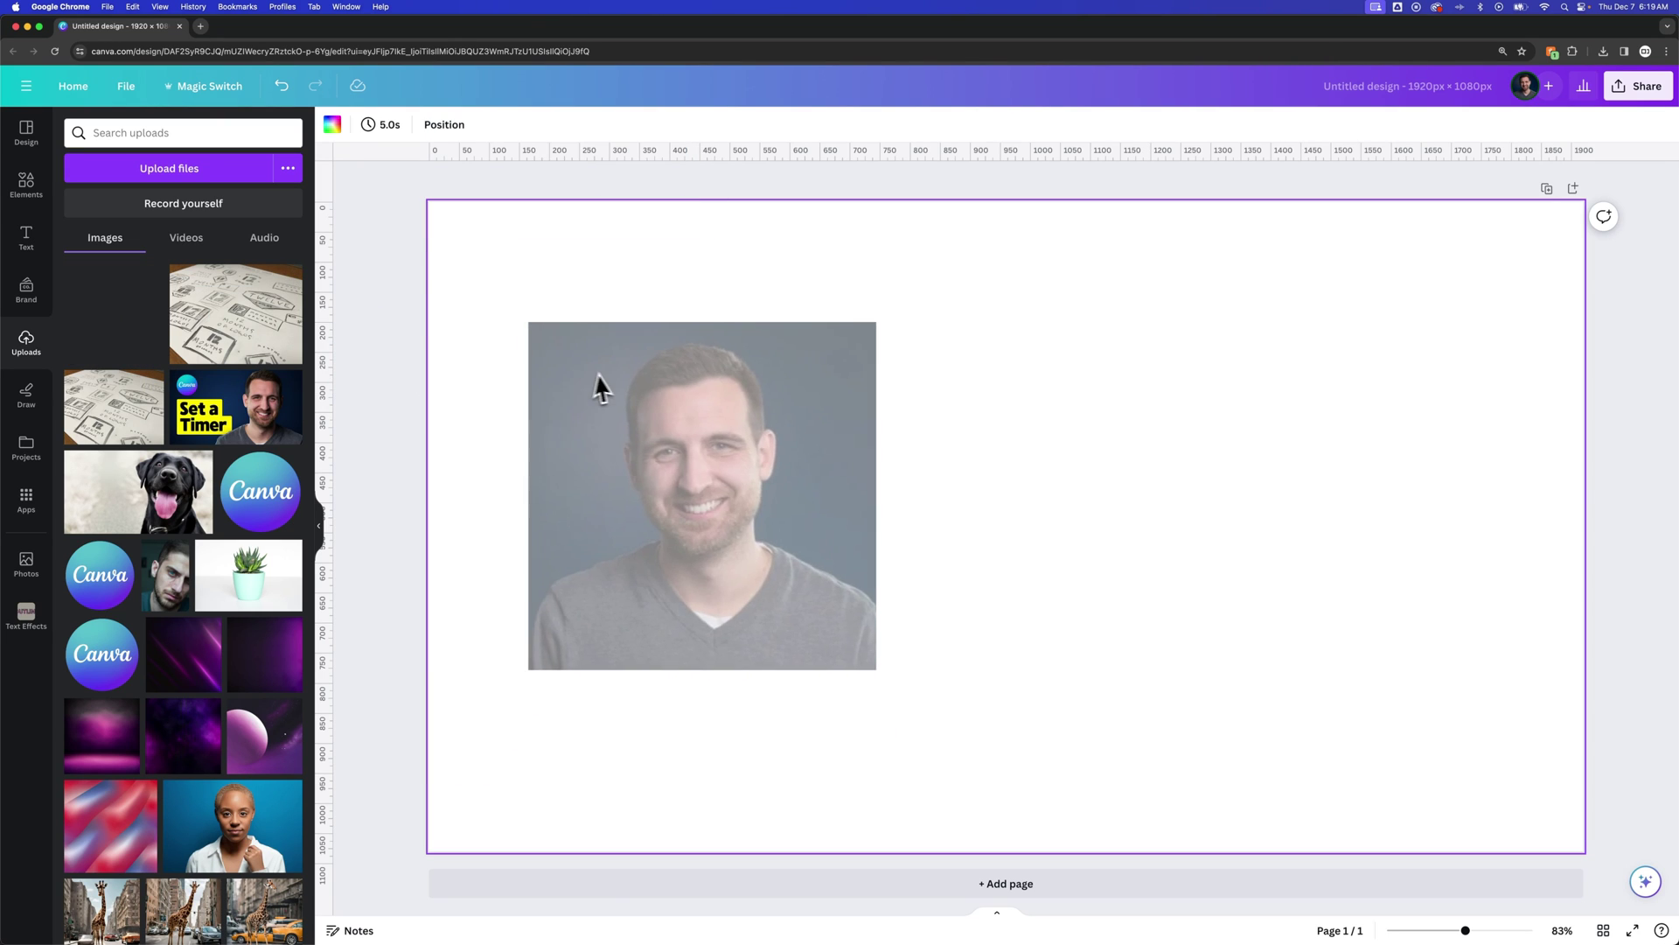
drag(801, 472, 765, 417)
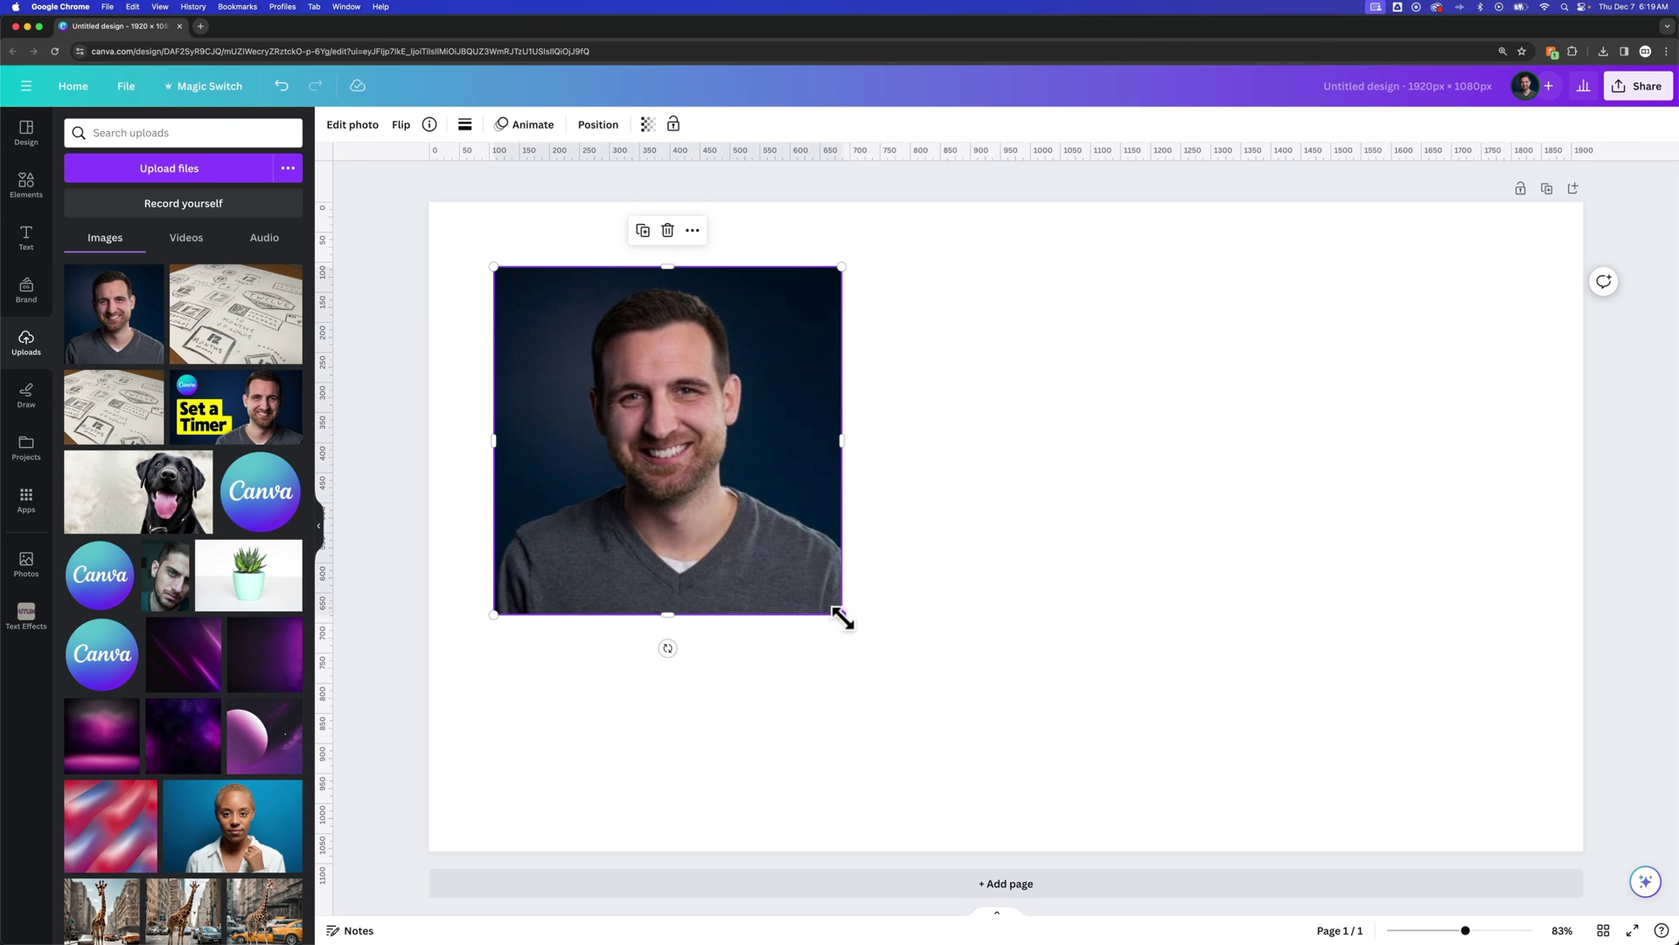
drag(843, 618, 1010, 780)
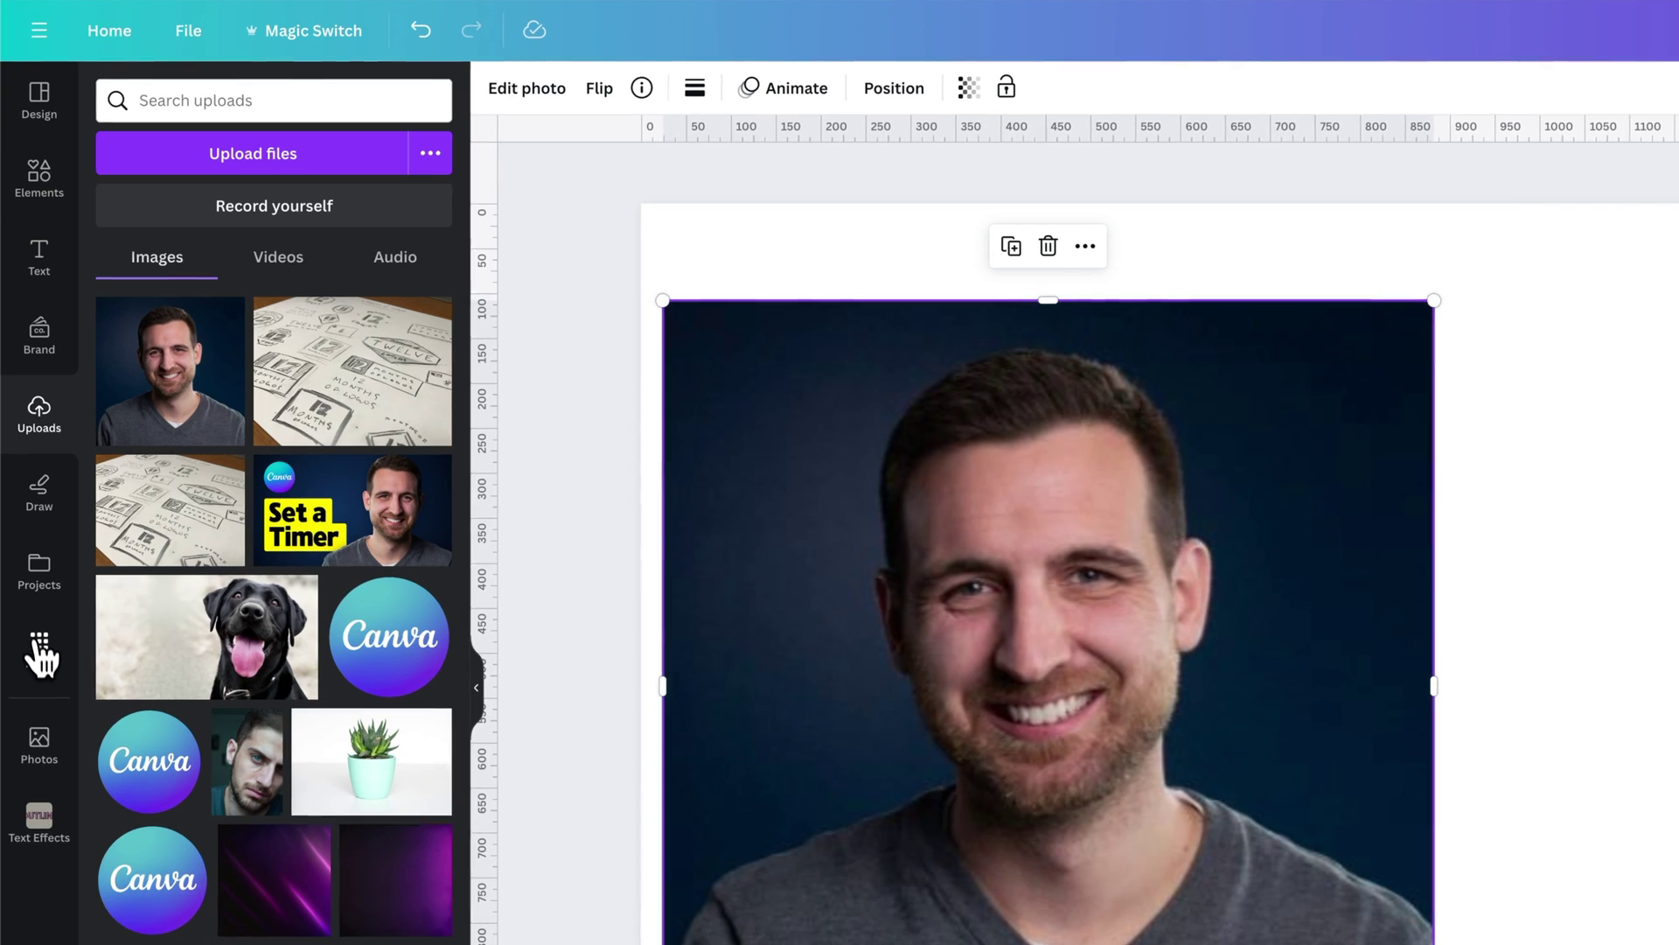
Find the Enhancer app by searching 'enhancer' in Apps and launch it
click(41, 647)
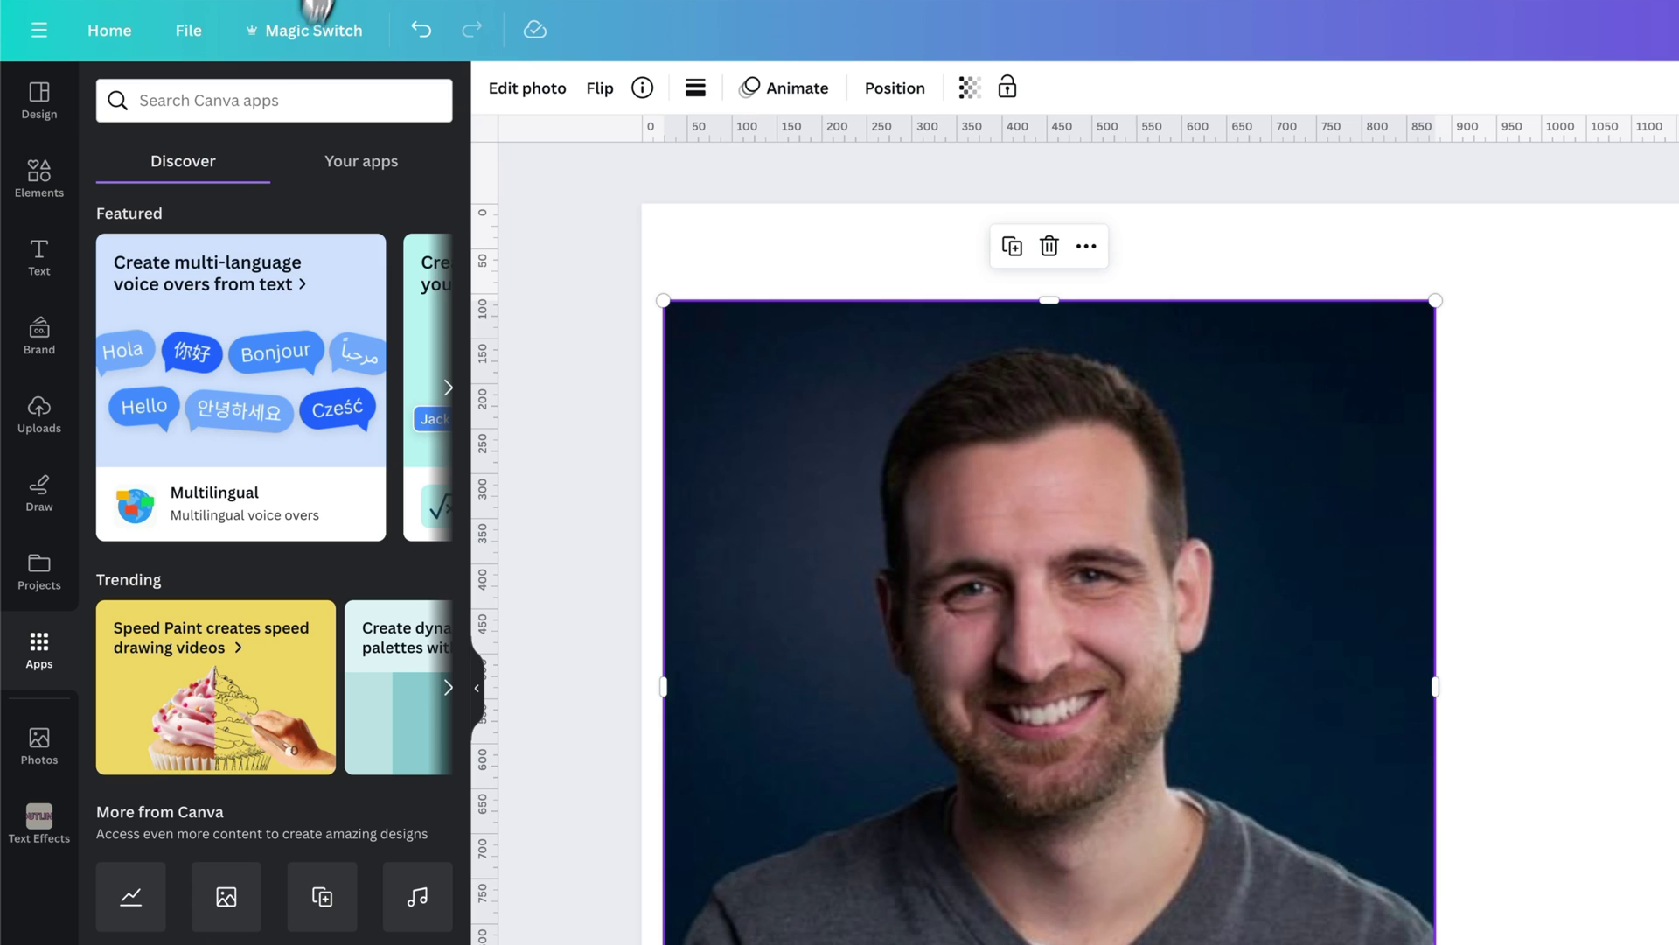
click(270, 99)
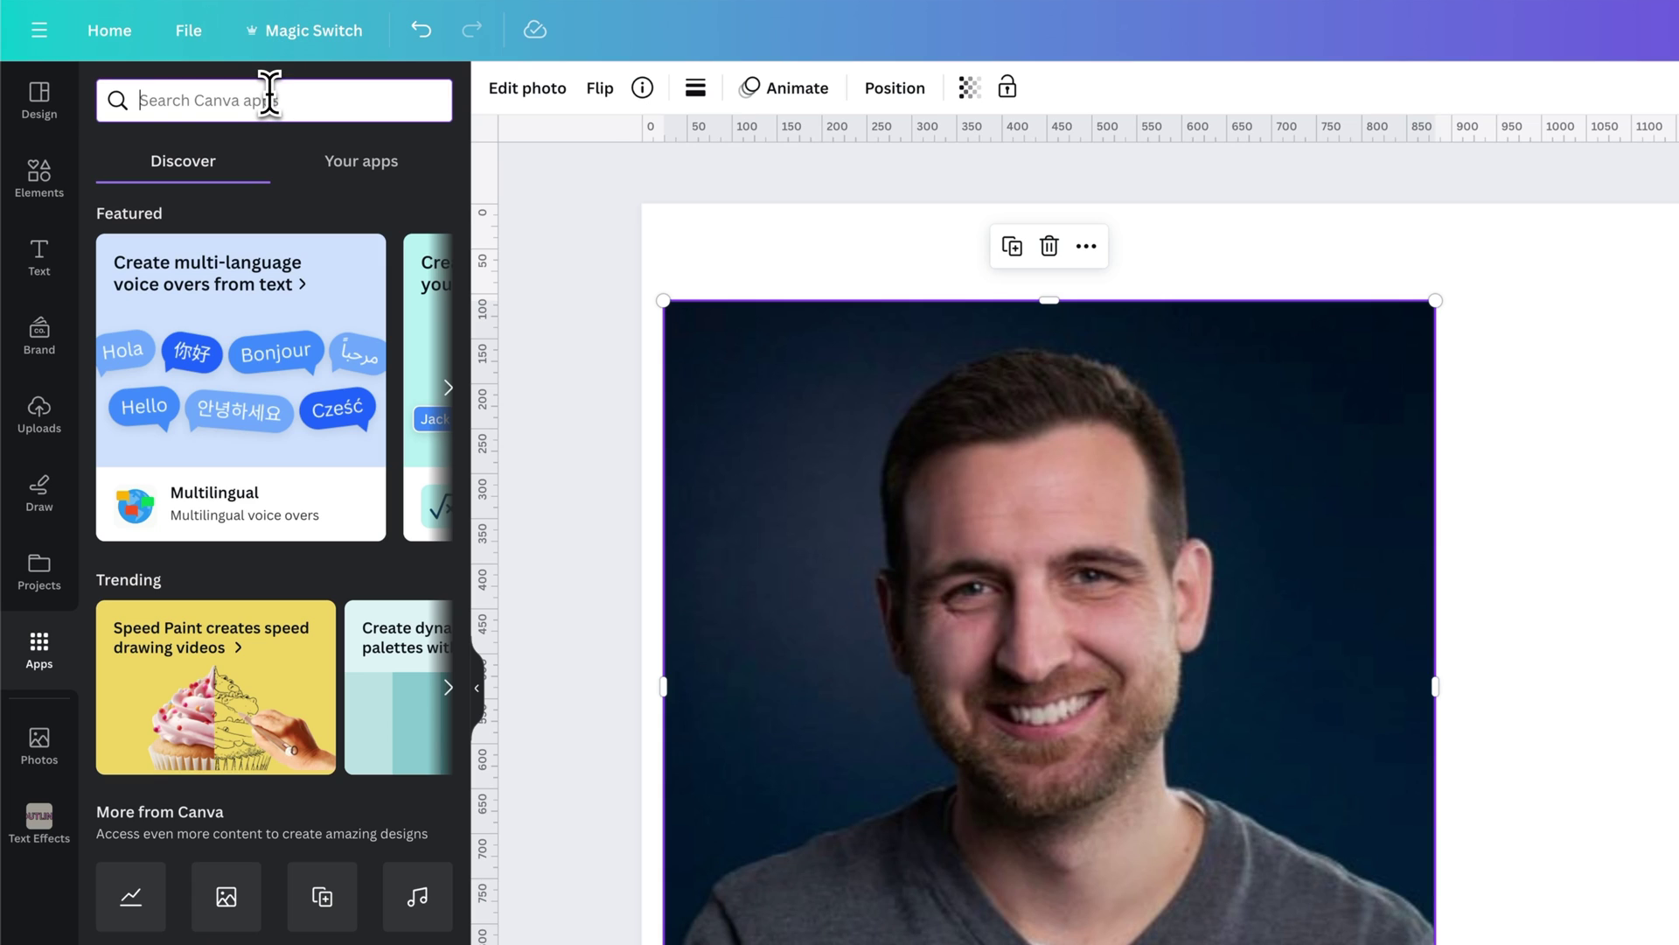
text(enhancer)
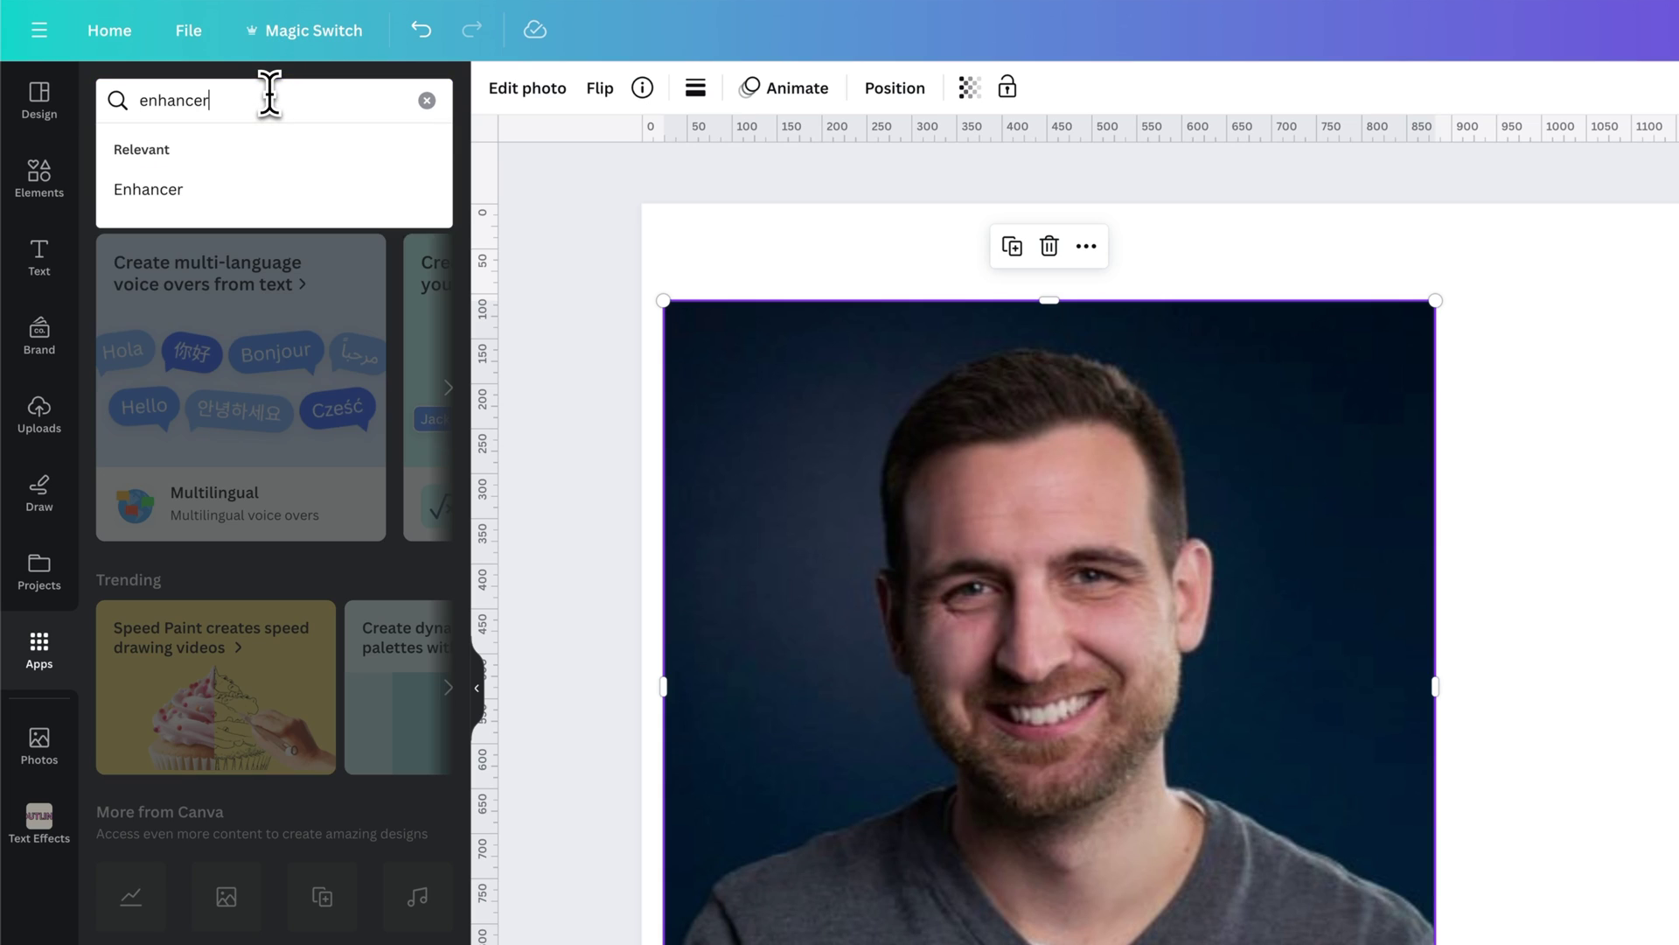
click(148, 190)
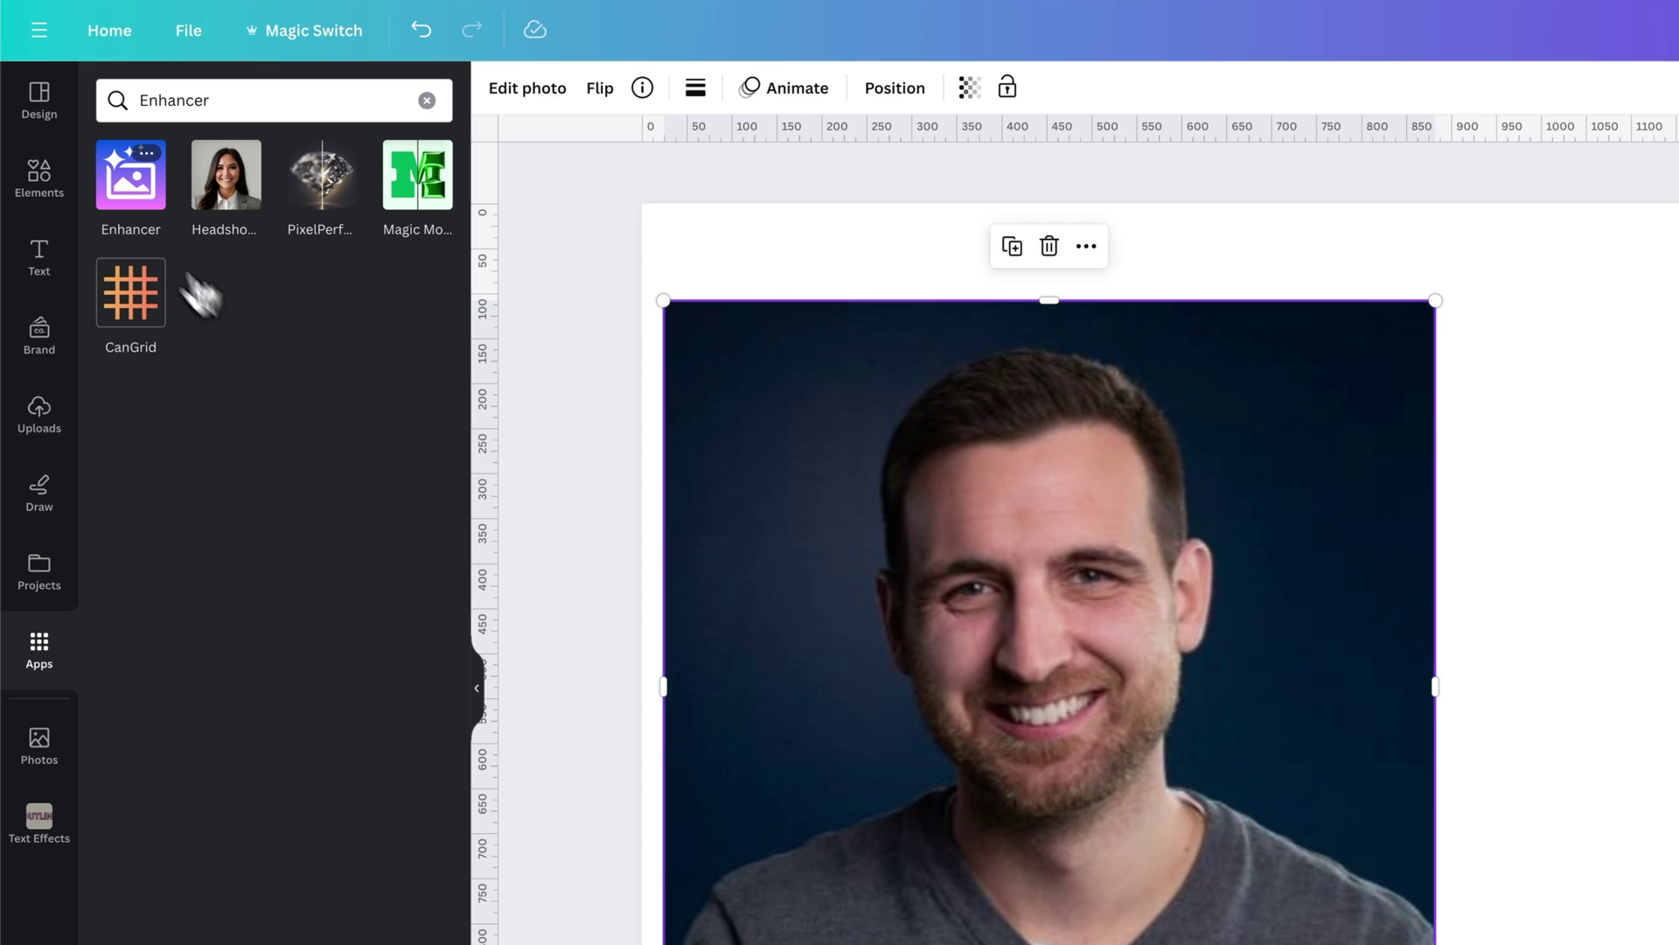
click(131, 176)
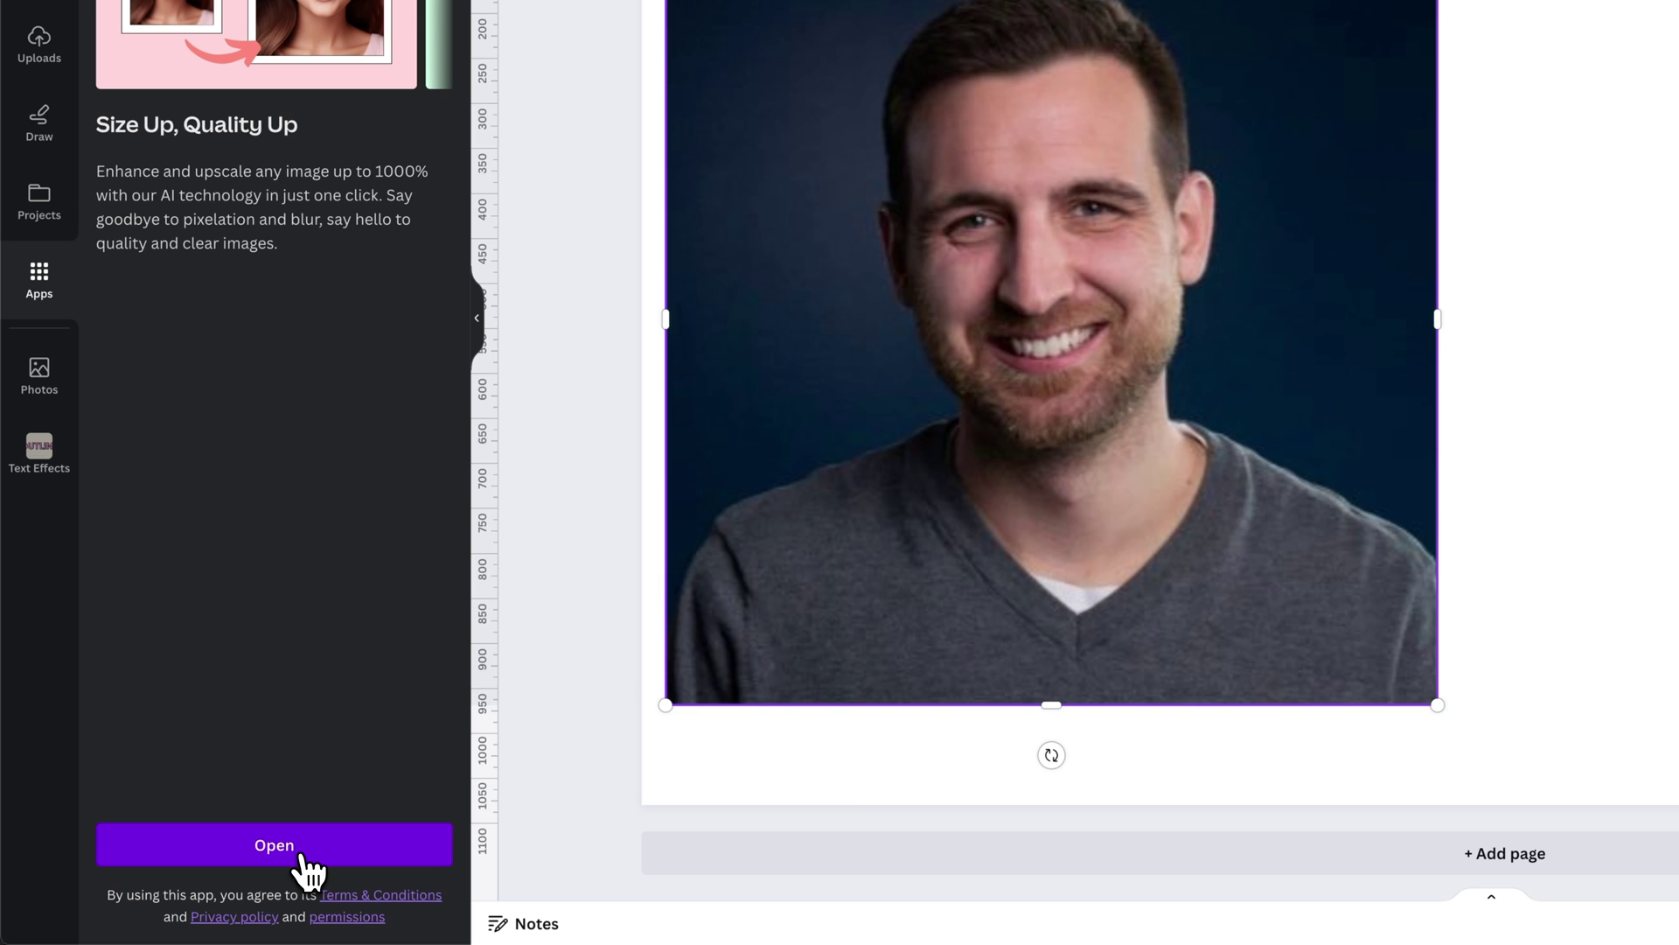
click(274, 846)
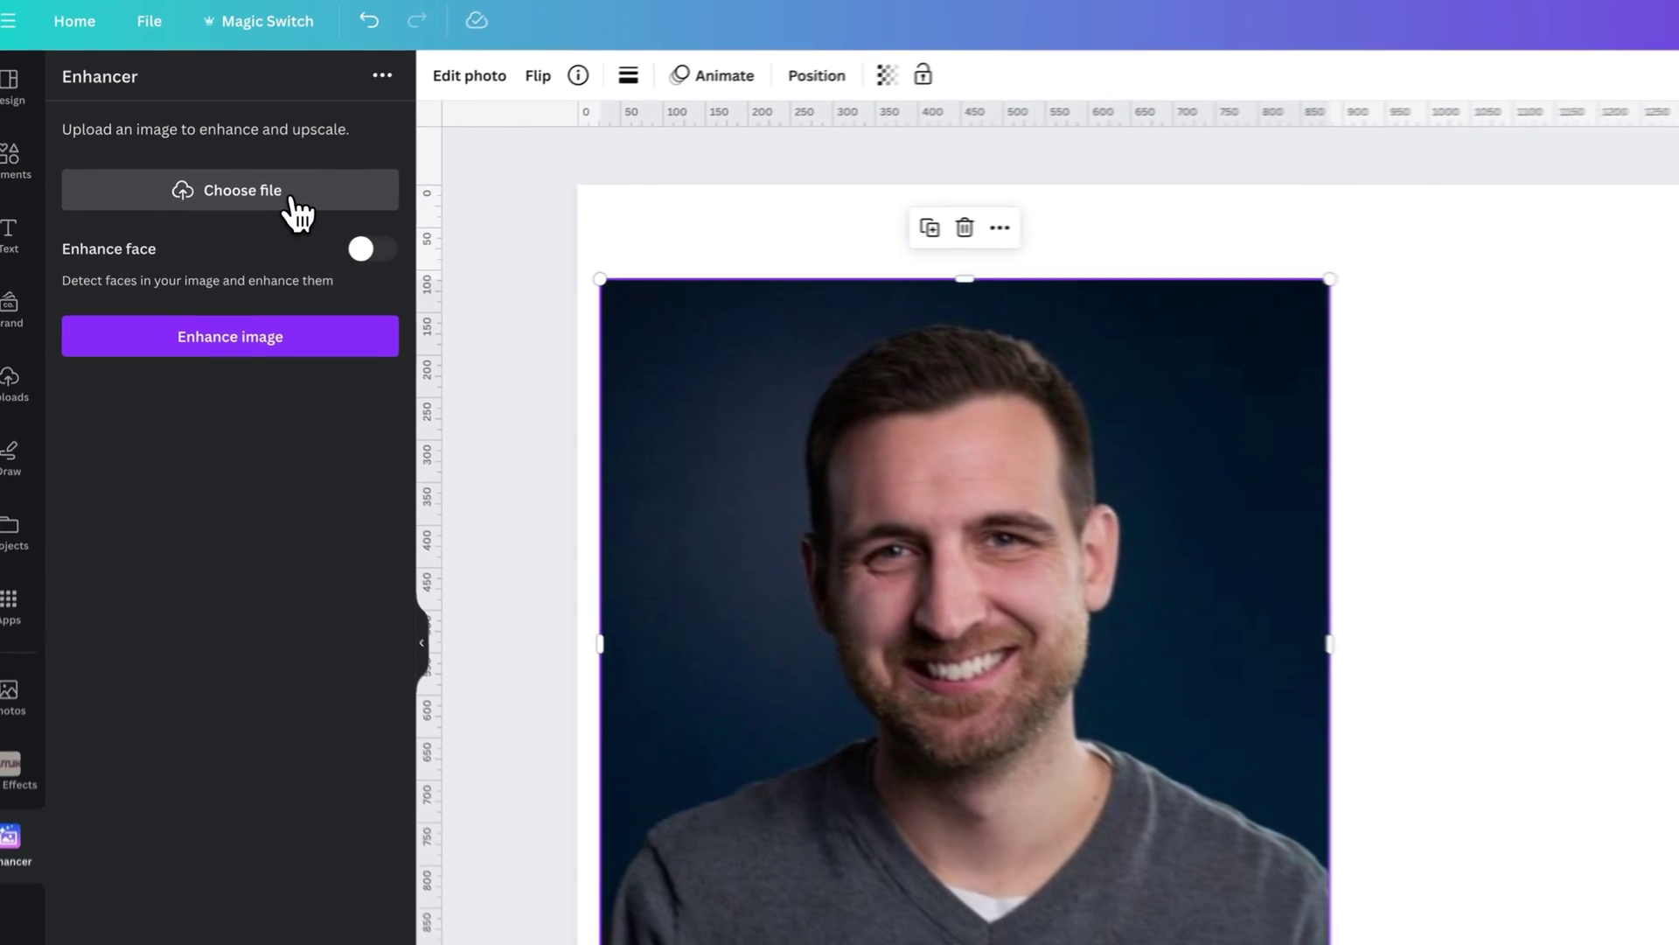
Load the portrait JPEG from the enhance folder into the Enhancer
click(311, 207)
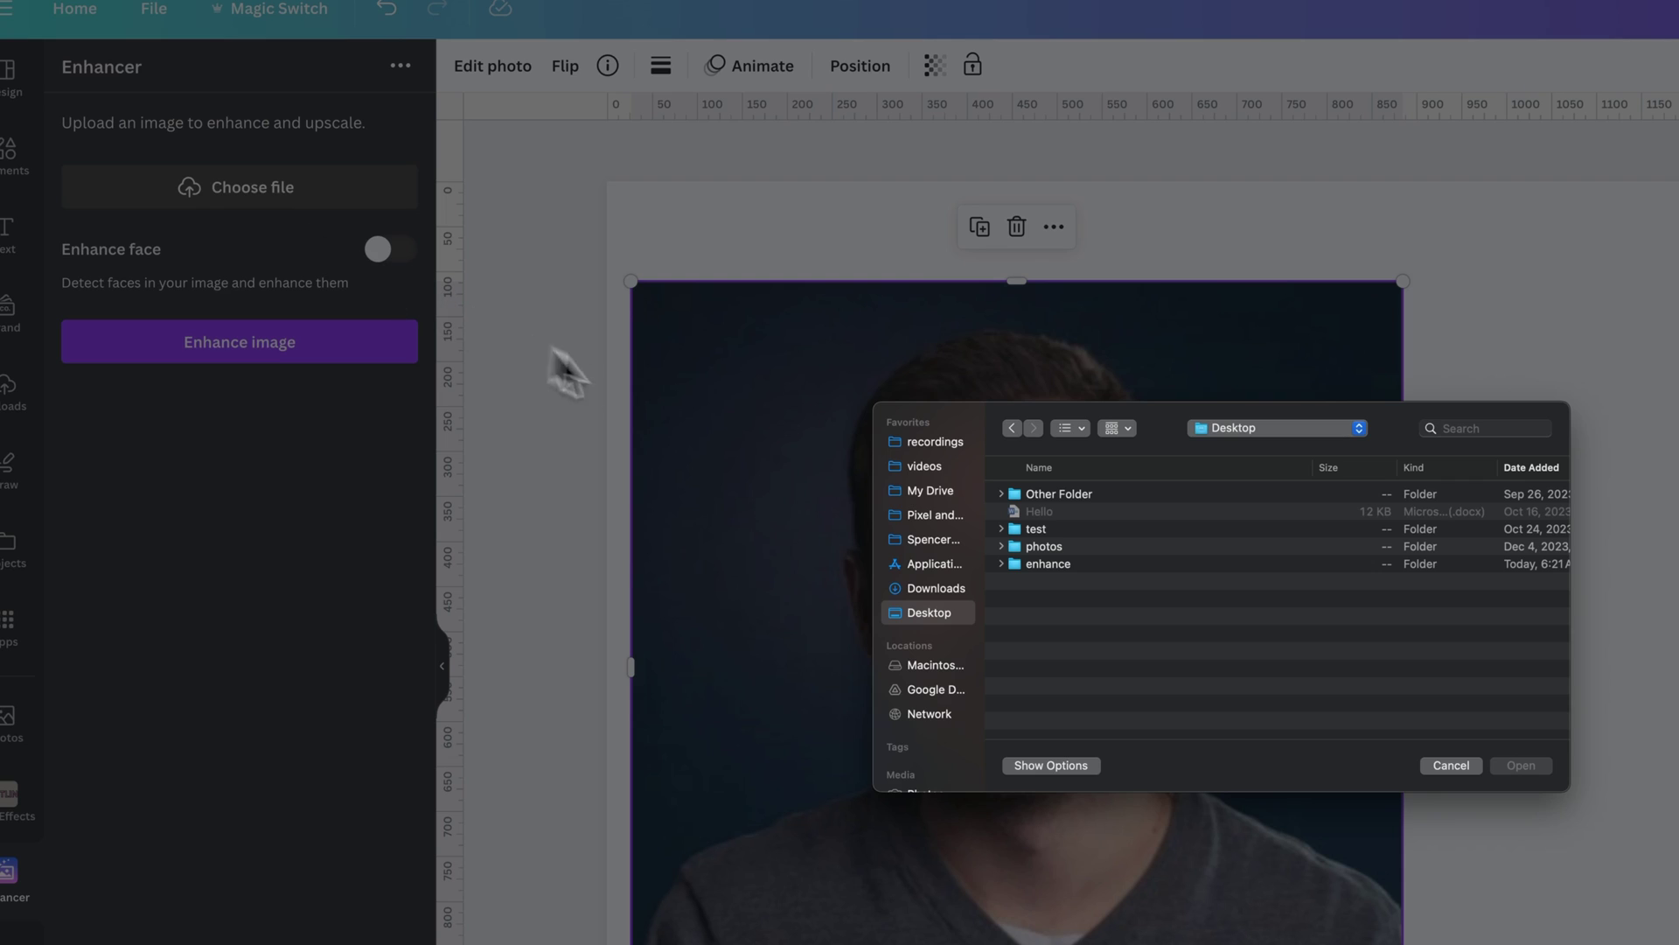
click(1064, 565)
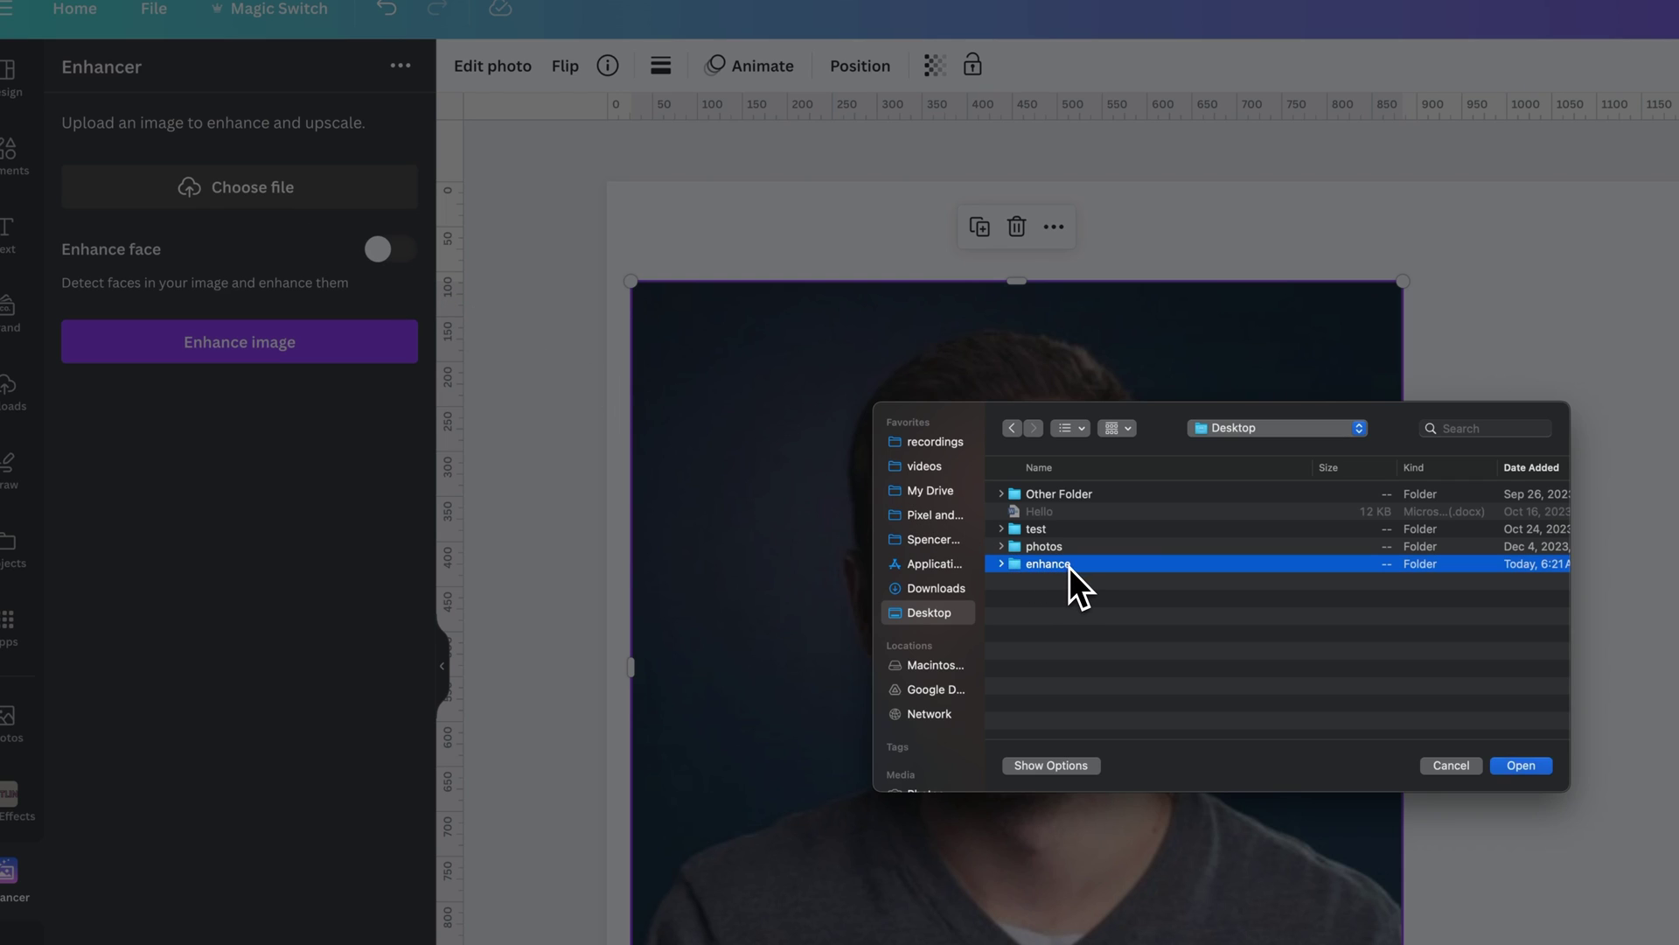
double_click(1050, 566)
click(1080, 496)
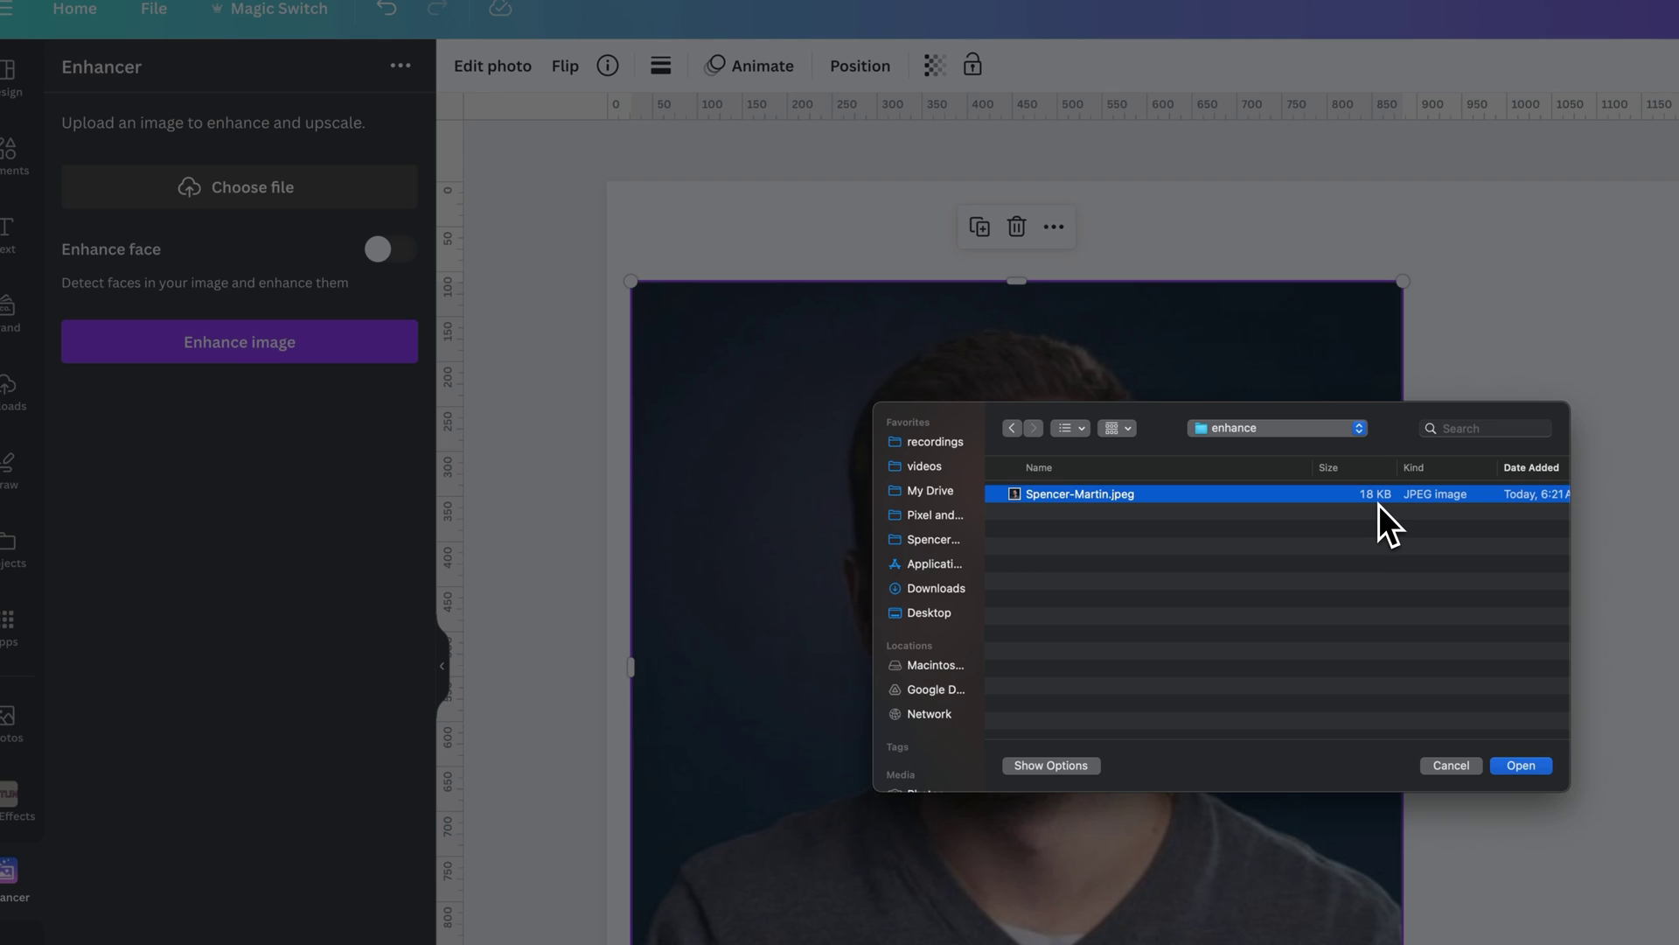
click(1522, 764)
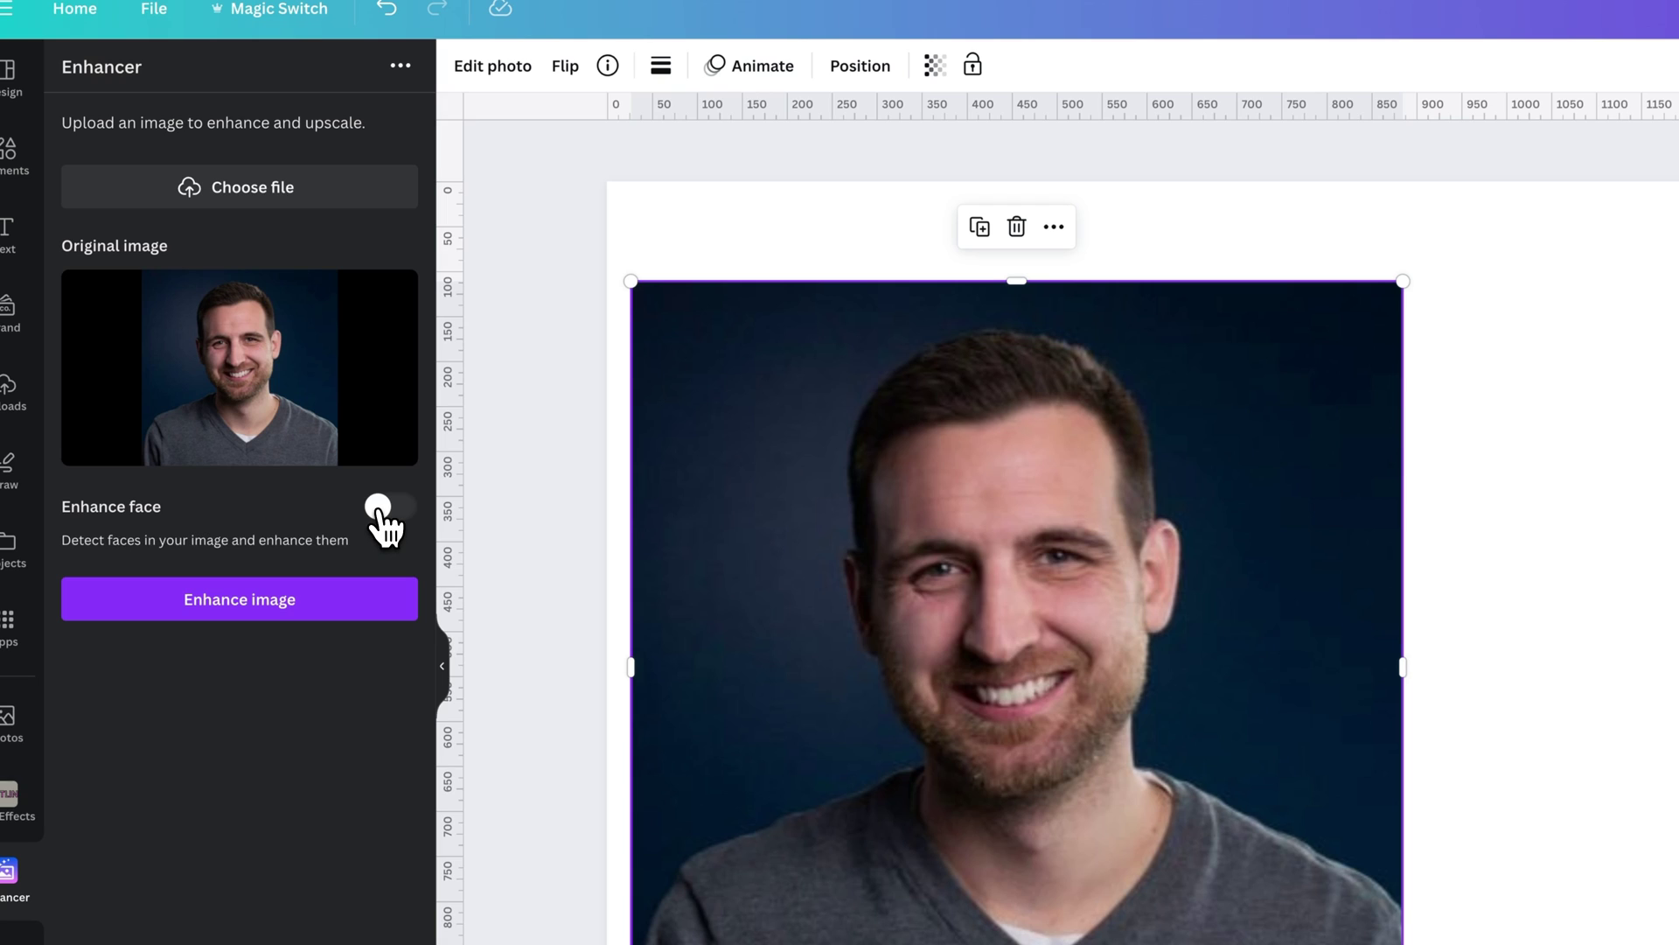
Turn on Enhance face and run the 500% enhancement on the portrait
click(381, 508)
click(305, 606)
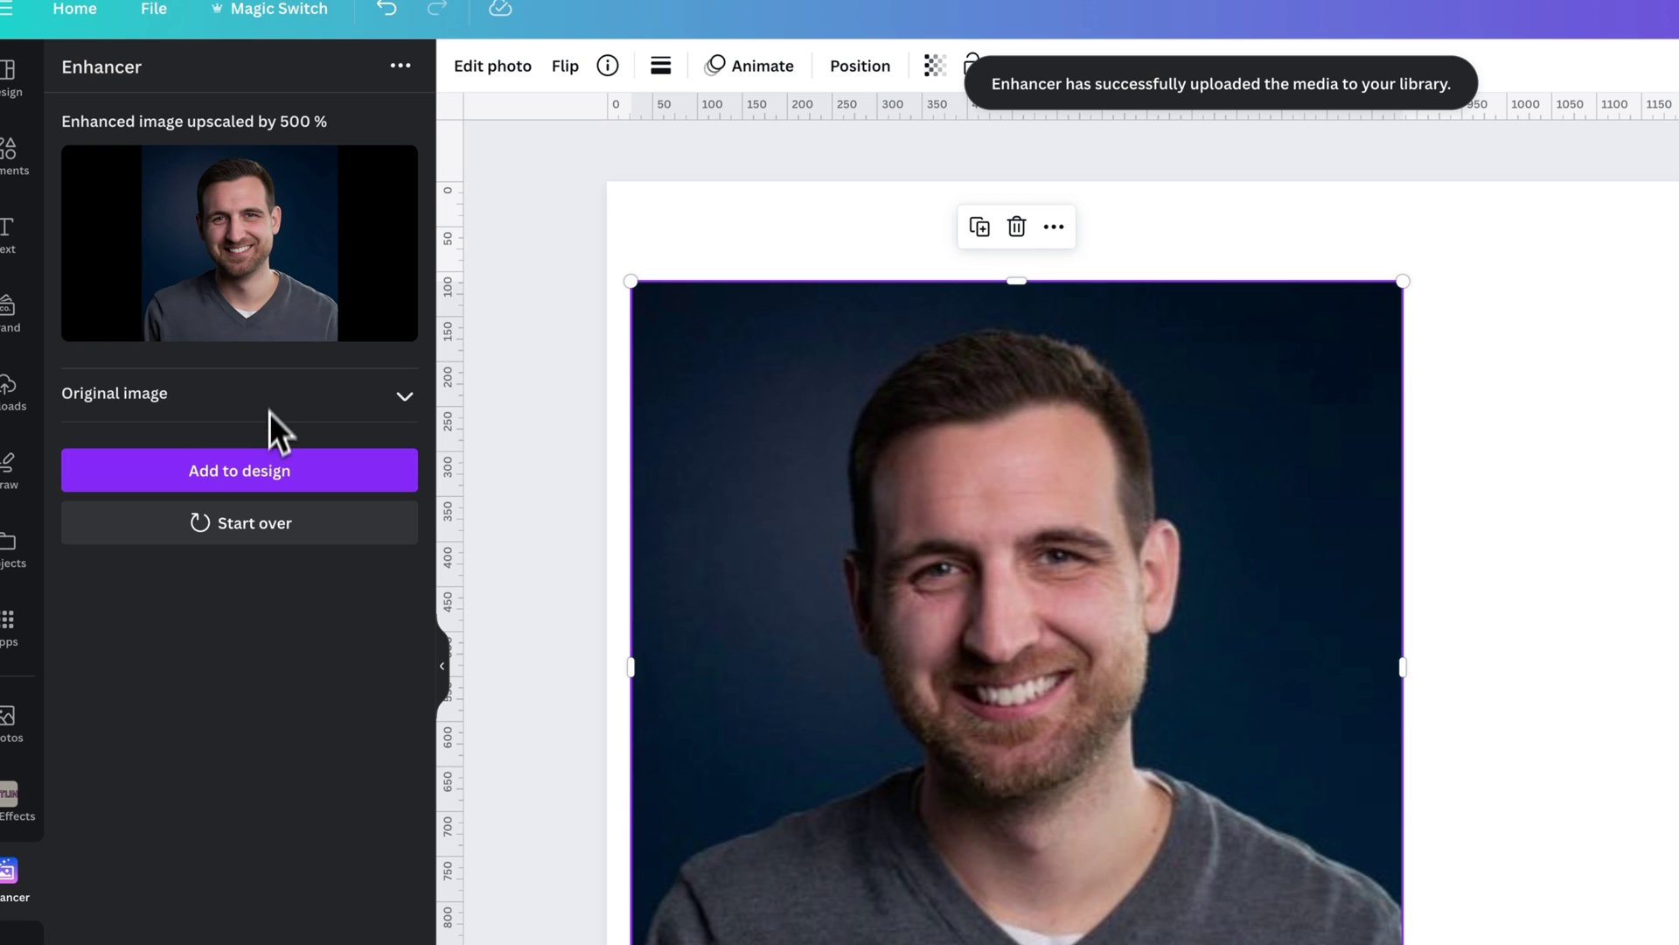
Add the 500% upscaled portrait to the design beside the original
click(268, 473)
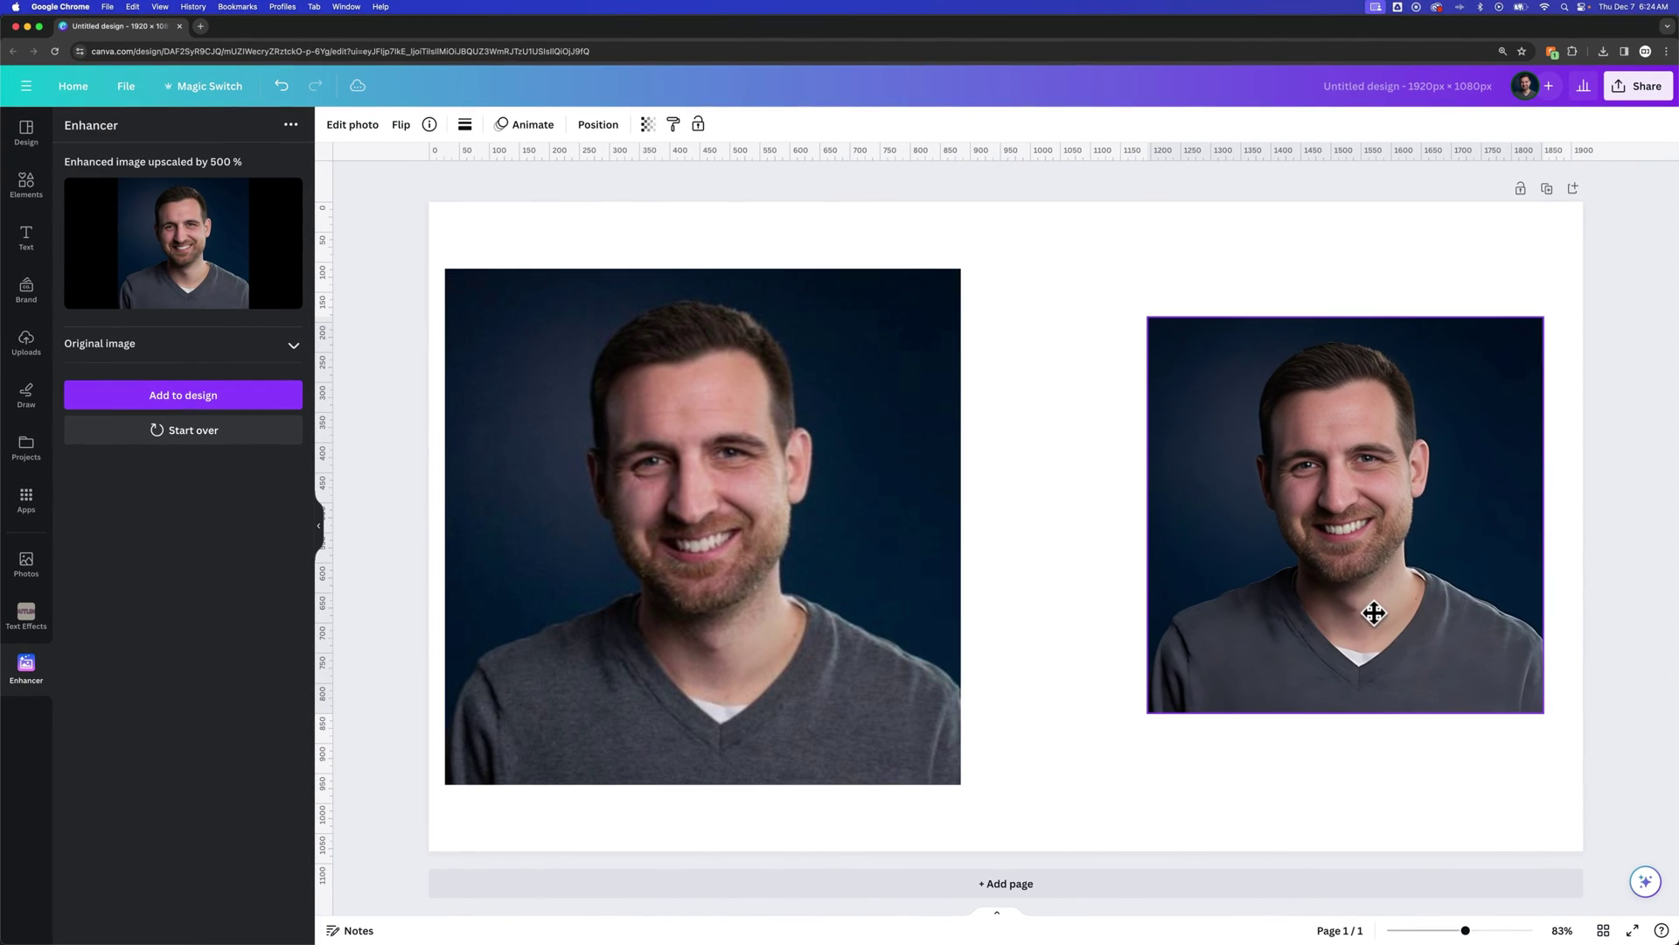
Shrink the original portrait to about 846 by 846 and move it beside the enhanced one
click(918, 579)
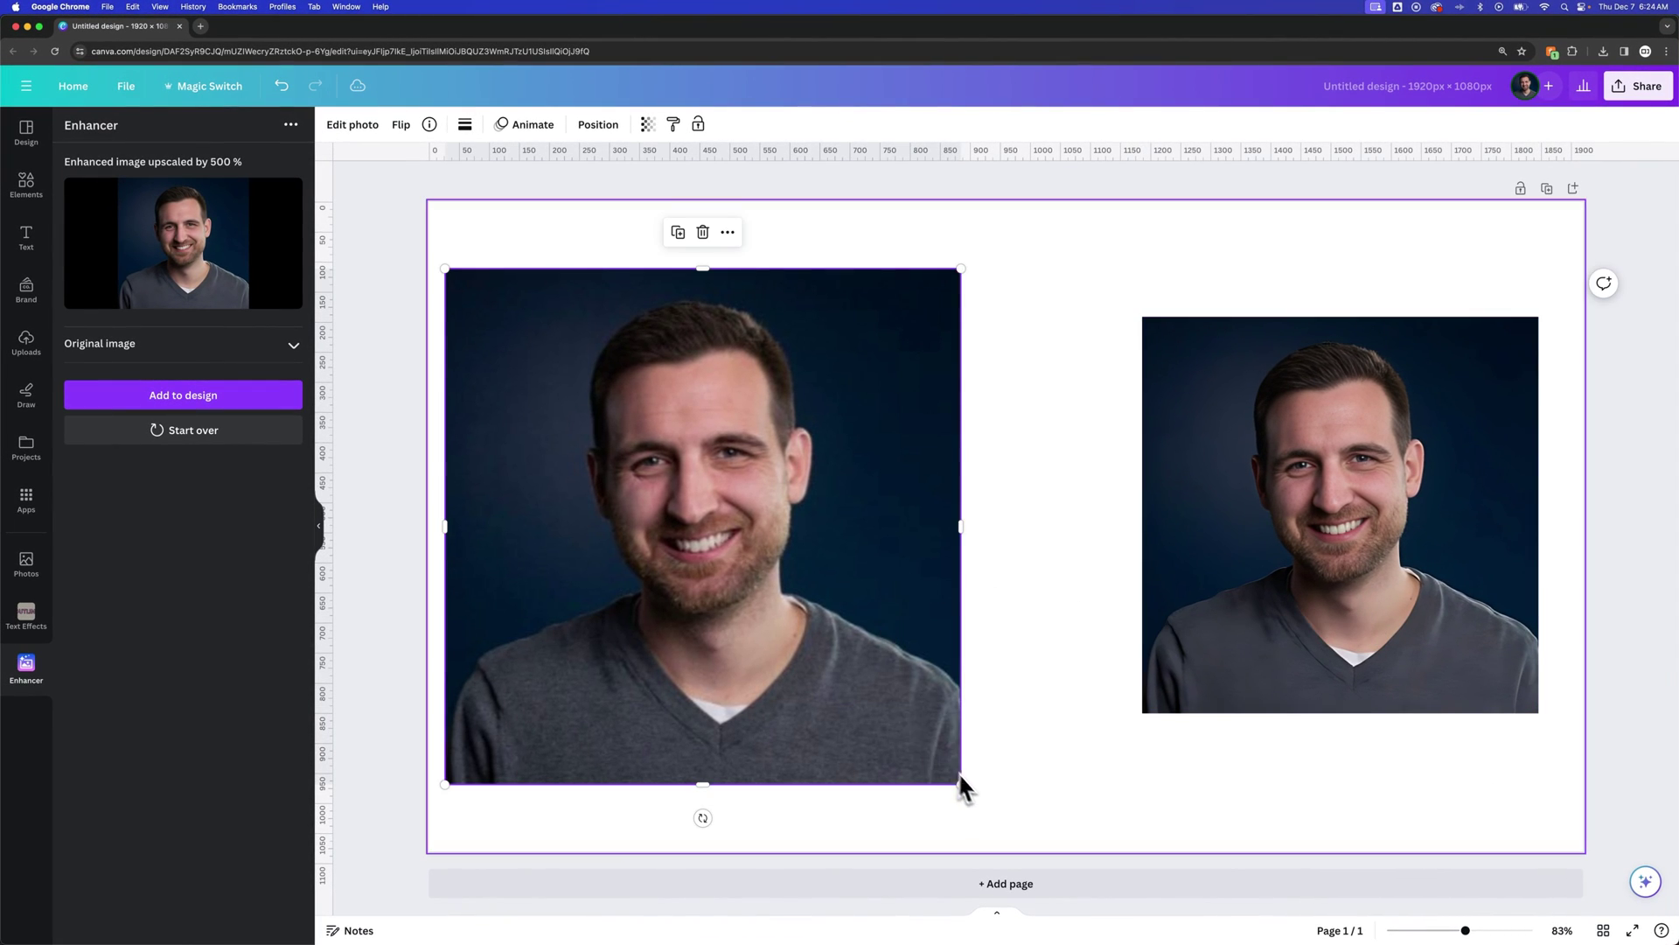
drag(960, 783, 841, 656)
drag(735, 551, 804, 581)
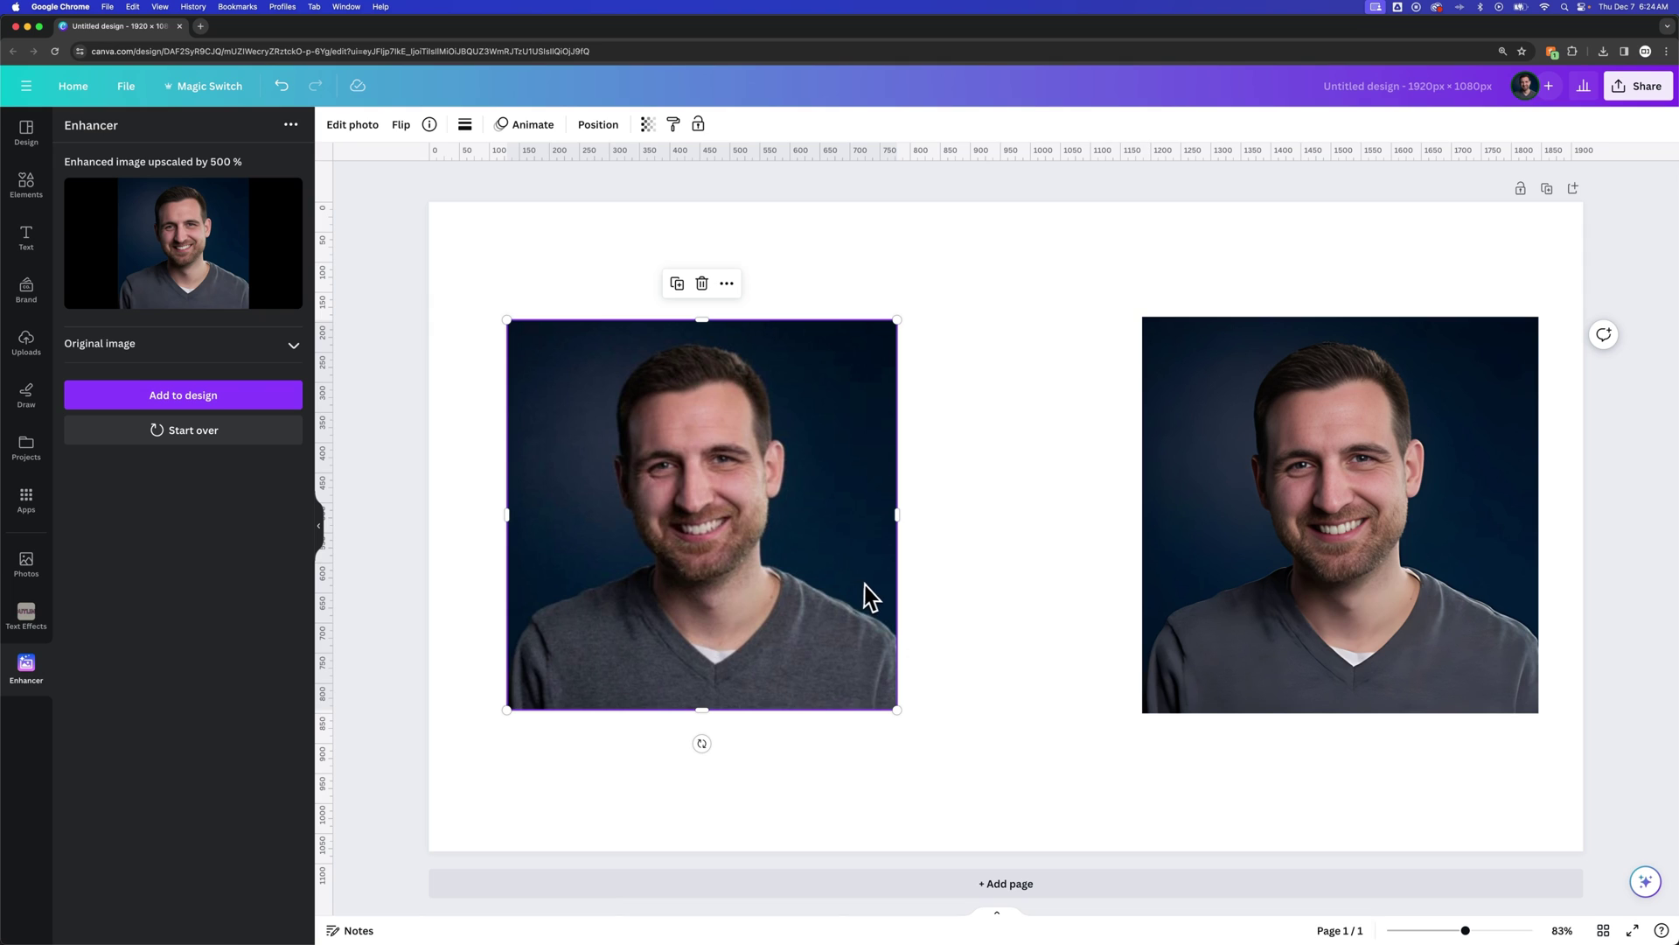
drag(833, 551, 1039, 521)
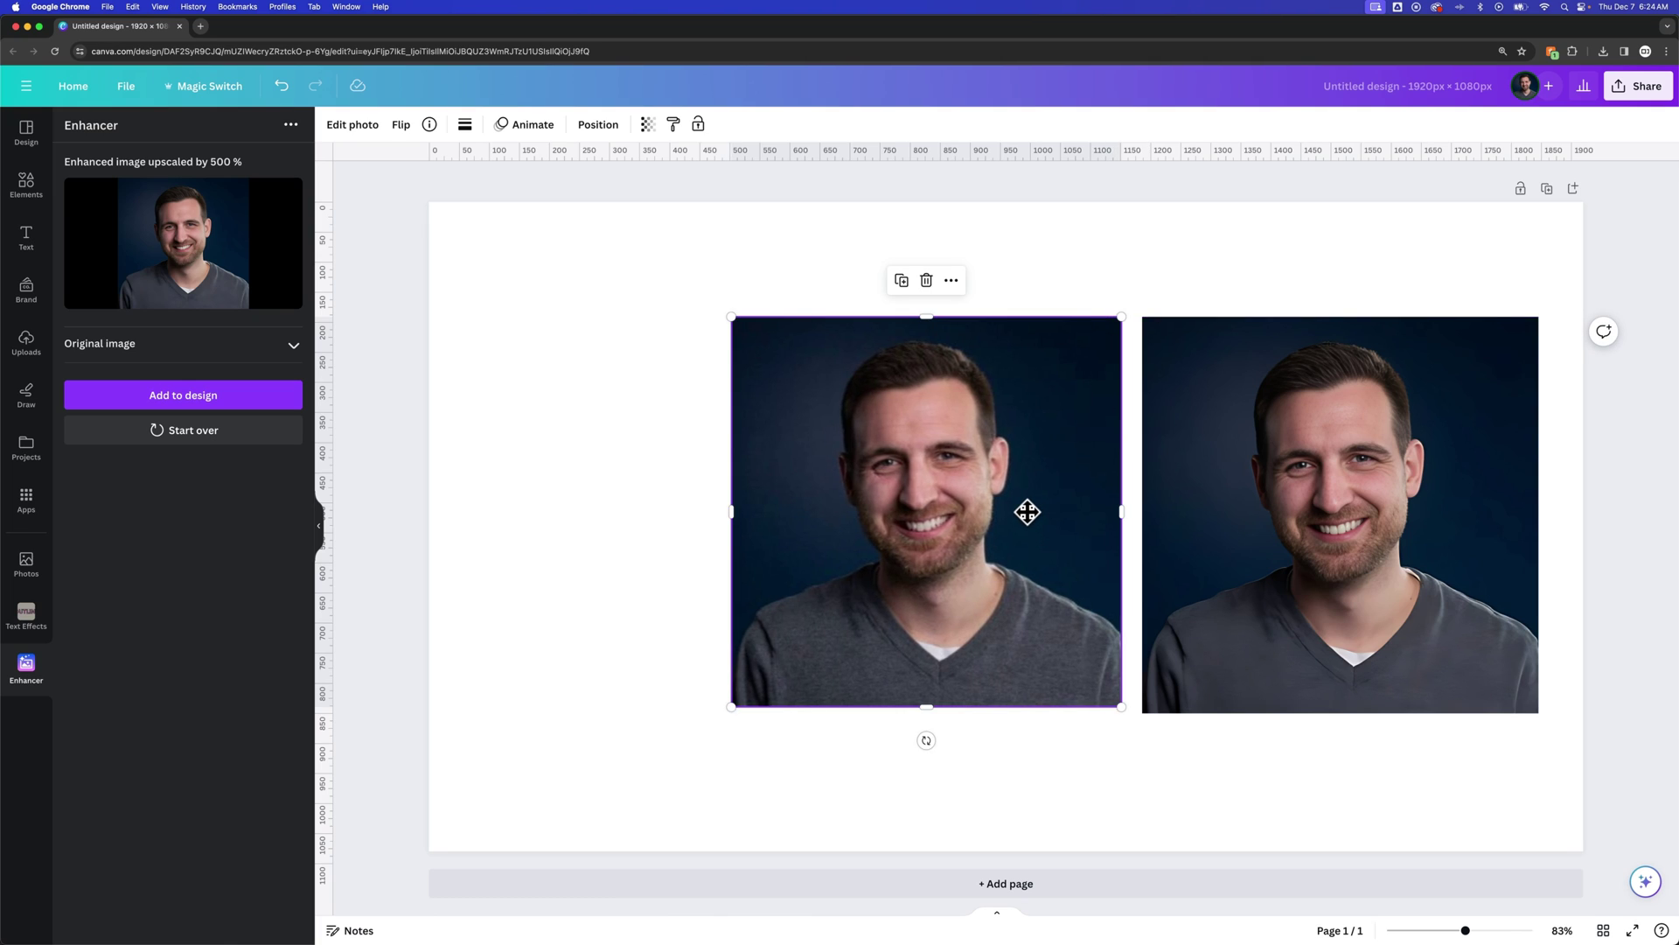
click(686, 506)
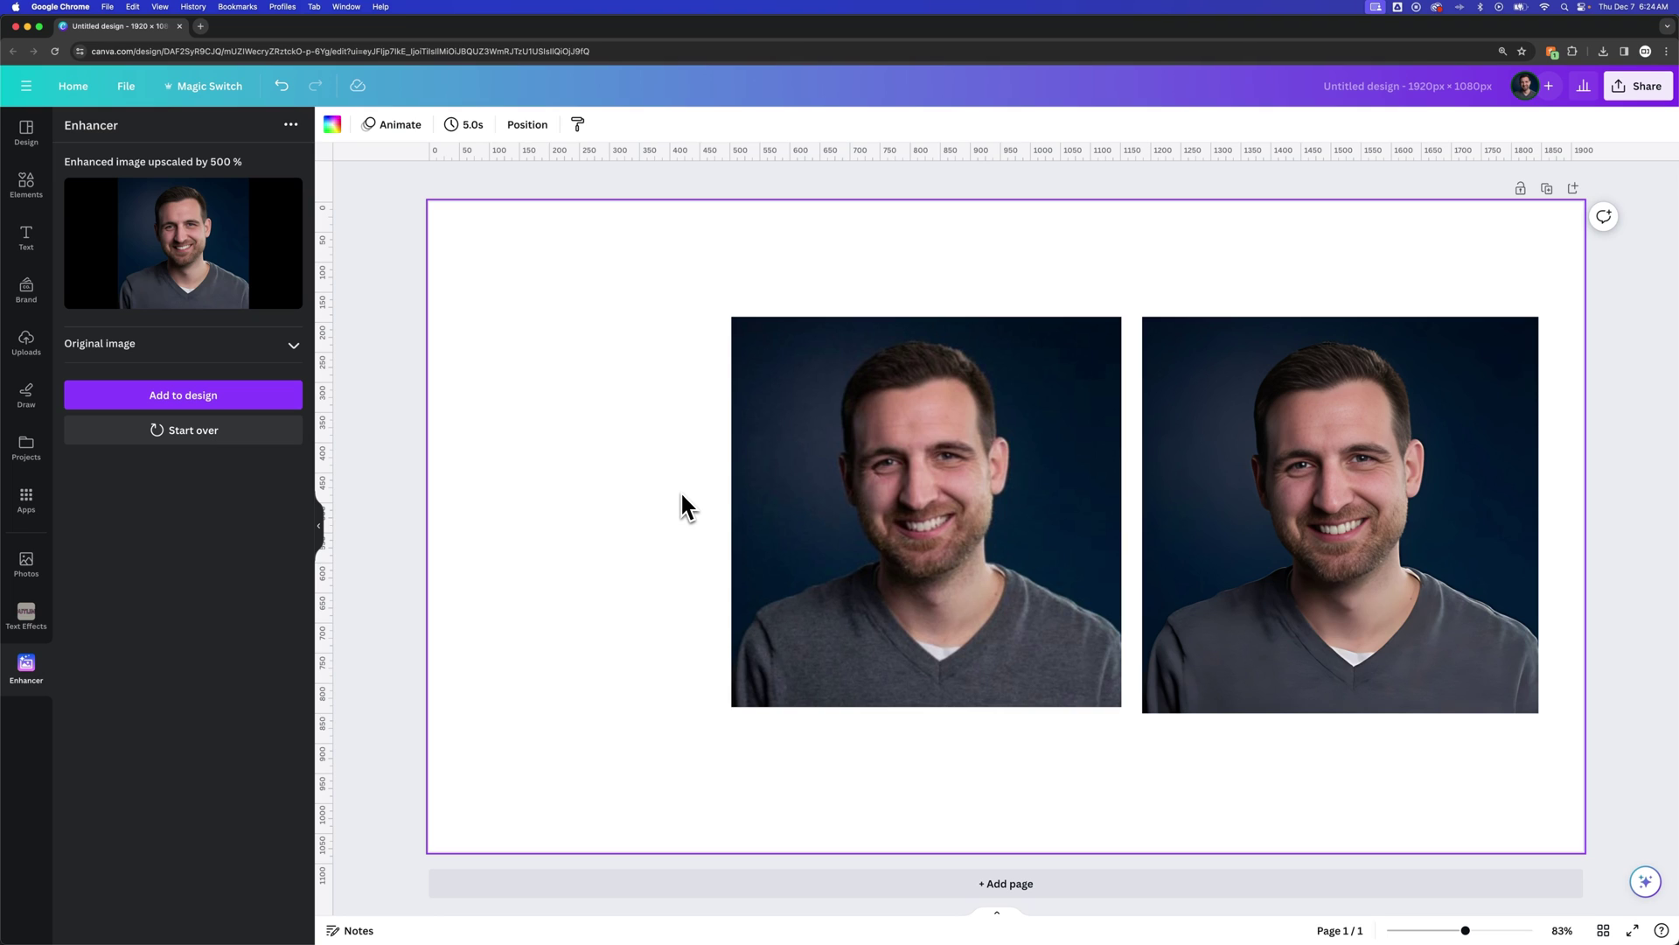